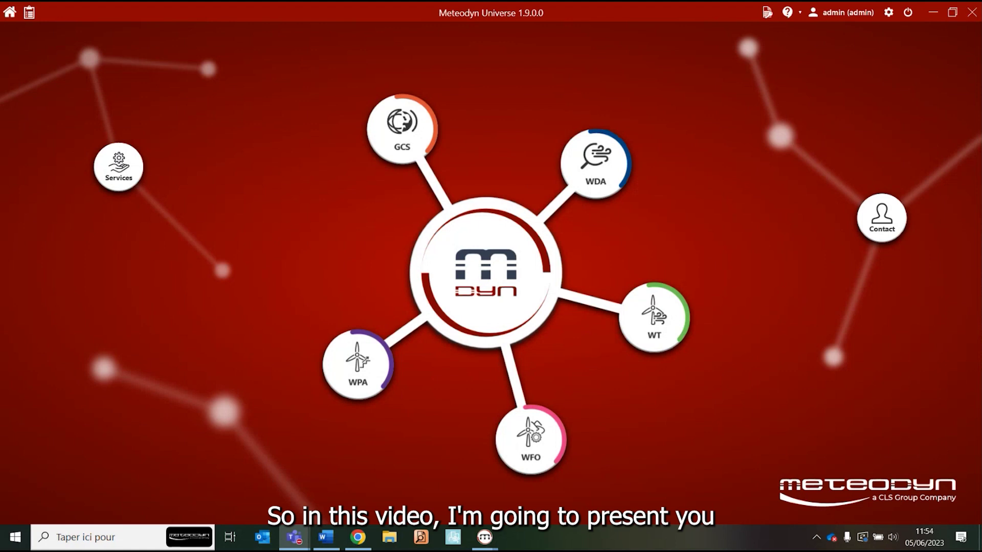
- Open the WT module and show the details of the site Site_training_tgu
click(646, 330)
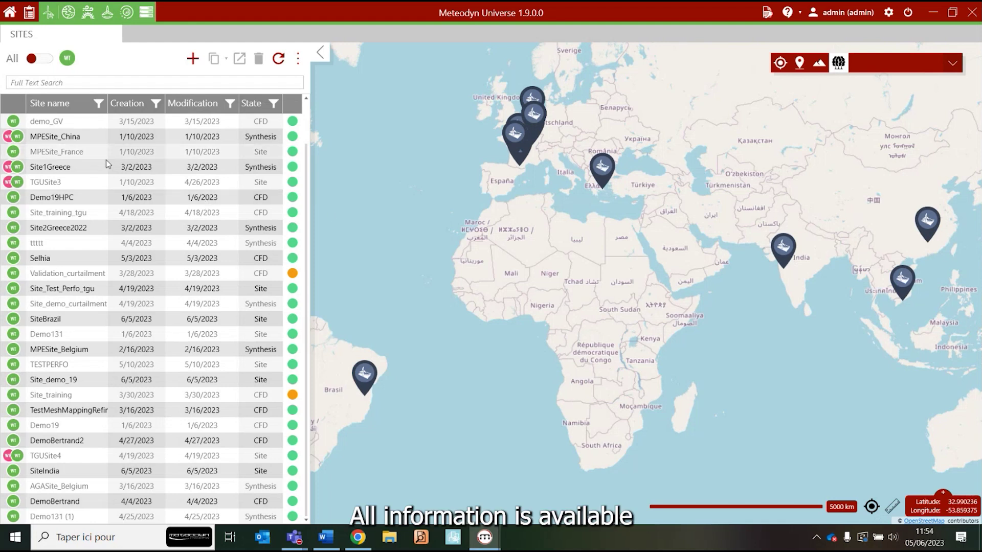
scroll(111, 159, up, 1)
click(81, 127)
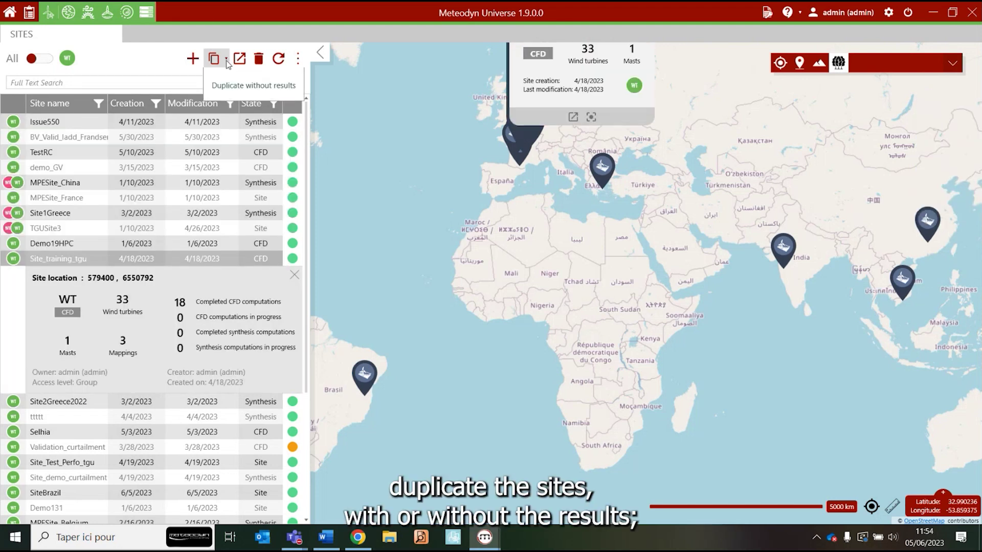
- Check the duplication options for Site_training_tgu and focus the map on the site's location
click(225, 59)
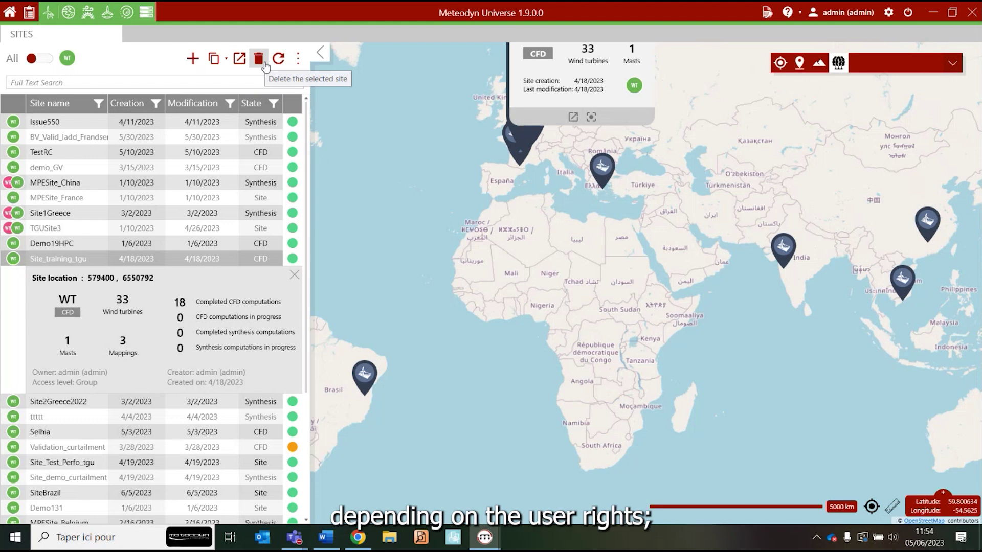
click(297, 59)
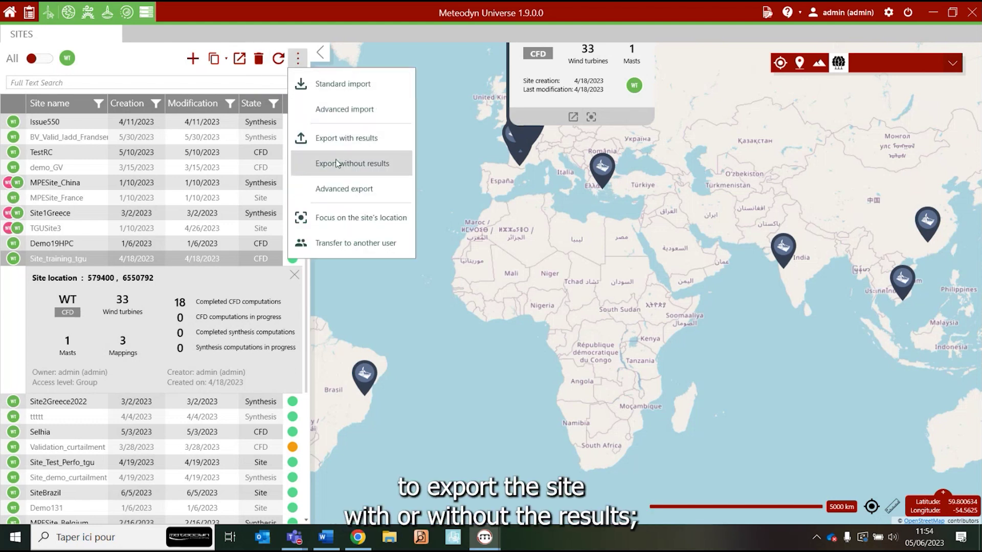
click(347, 223)
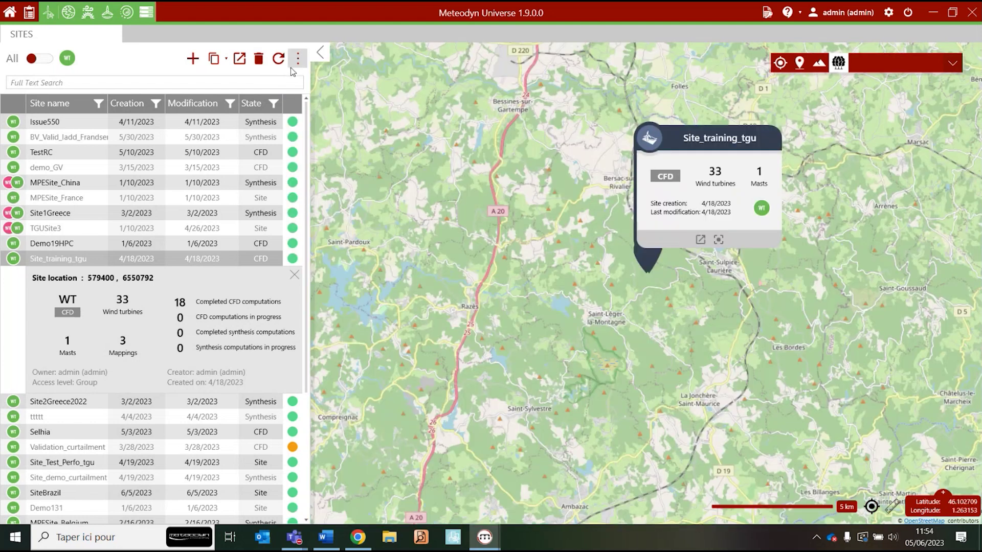
- Look at the available site import and export options, and close the details of Site_training_tgu
click(298, 59)
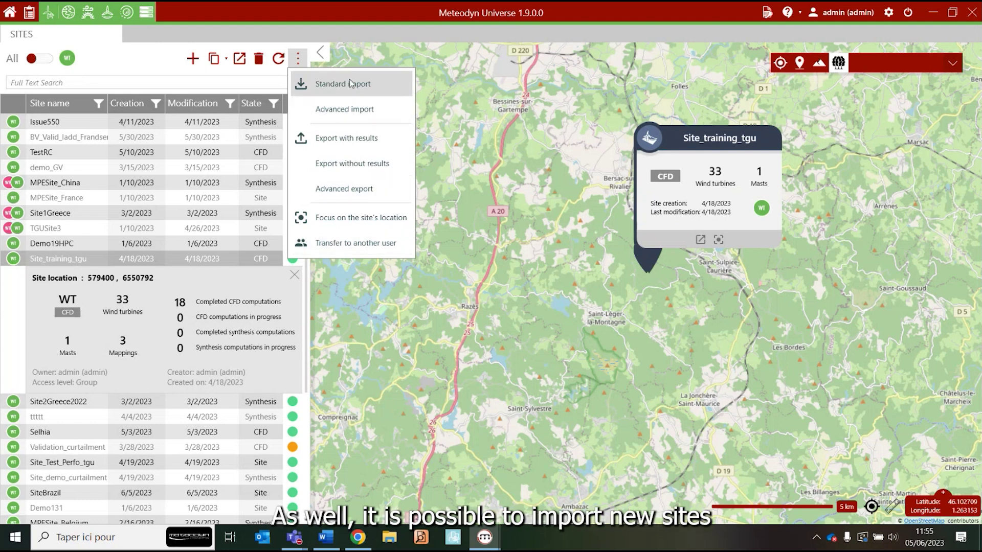
click(240, 82)
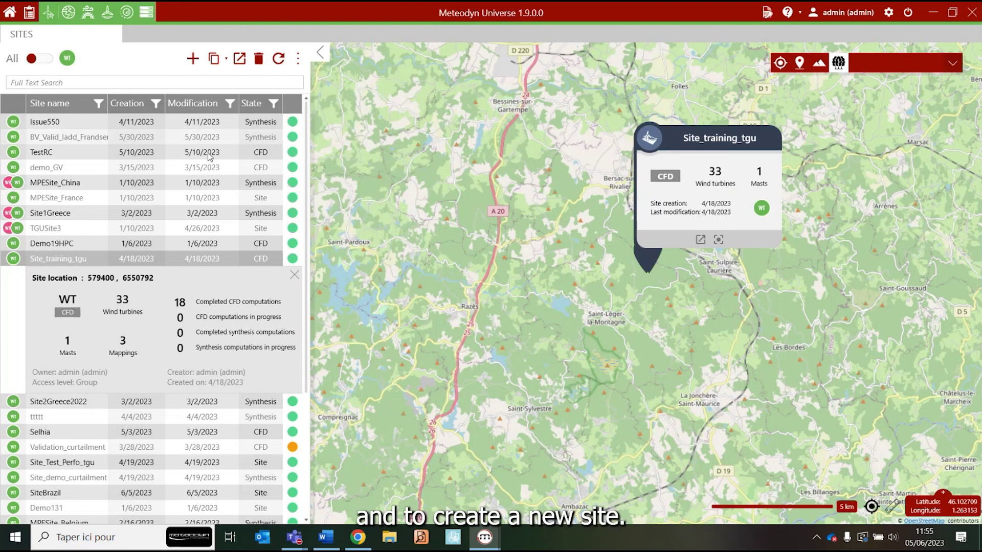
click(295, 274)
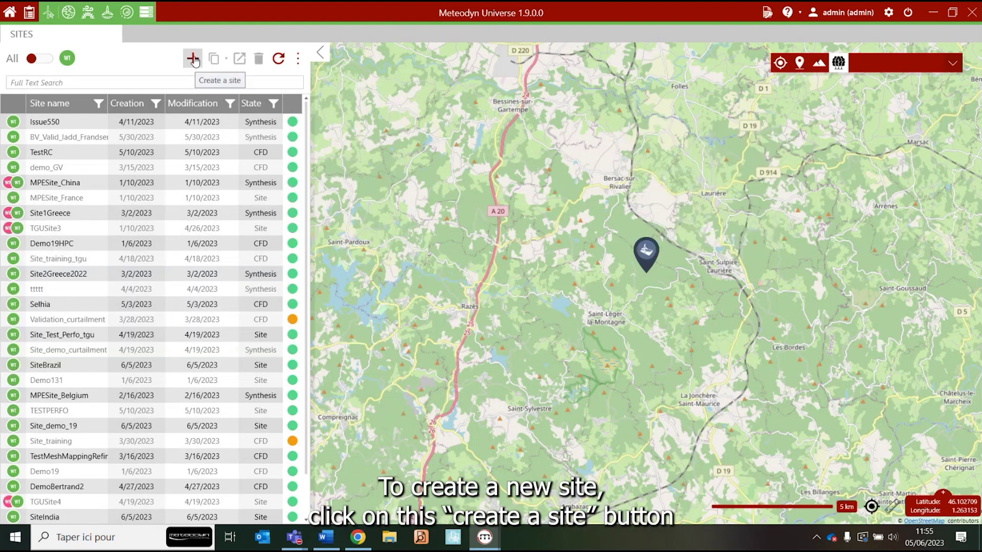
- Create a new site named Tutorial with Group access level and an empty description, and expand its information section
click(192, 60)
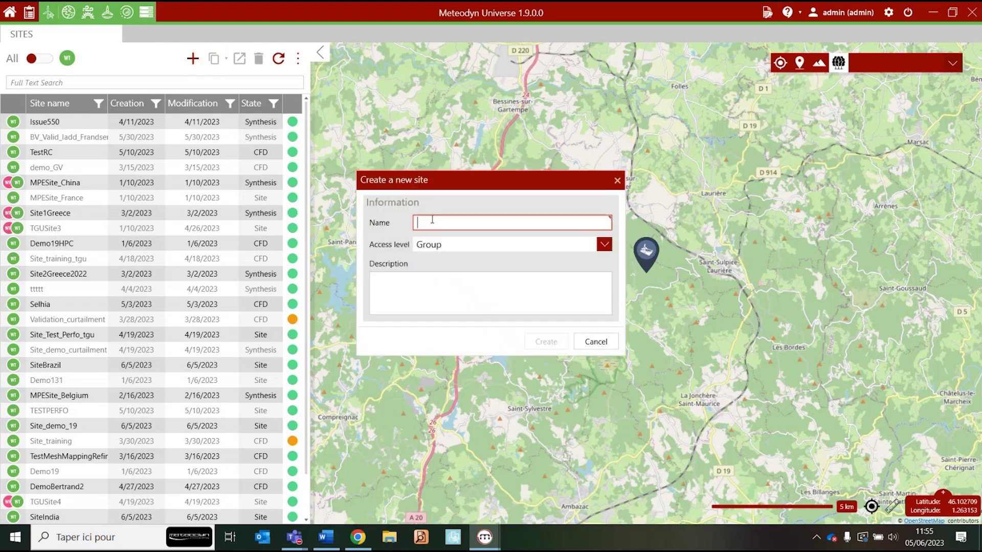
text(Tutorial)
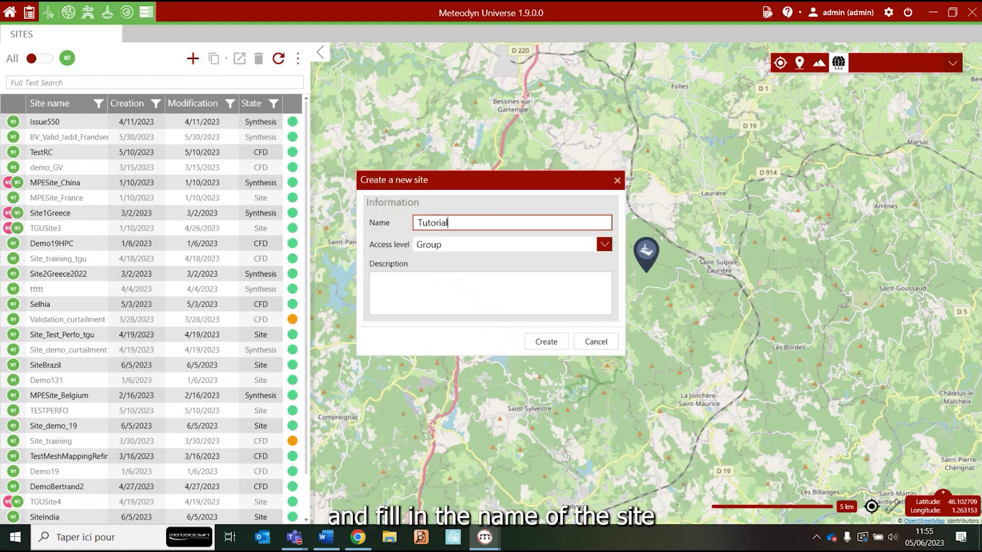
click(444, 281)
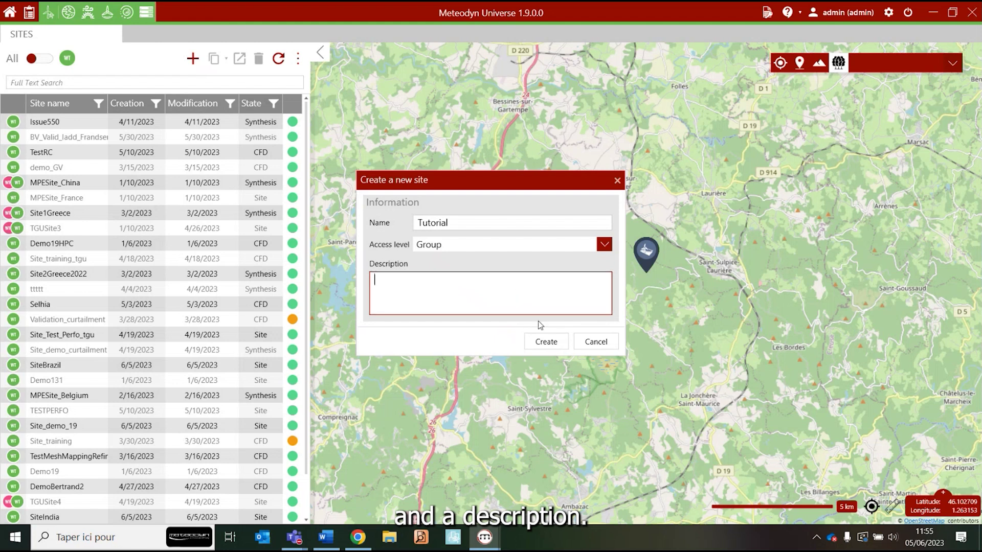
click(546, 340)
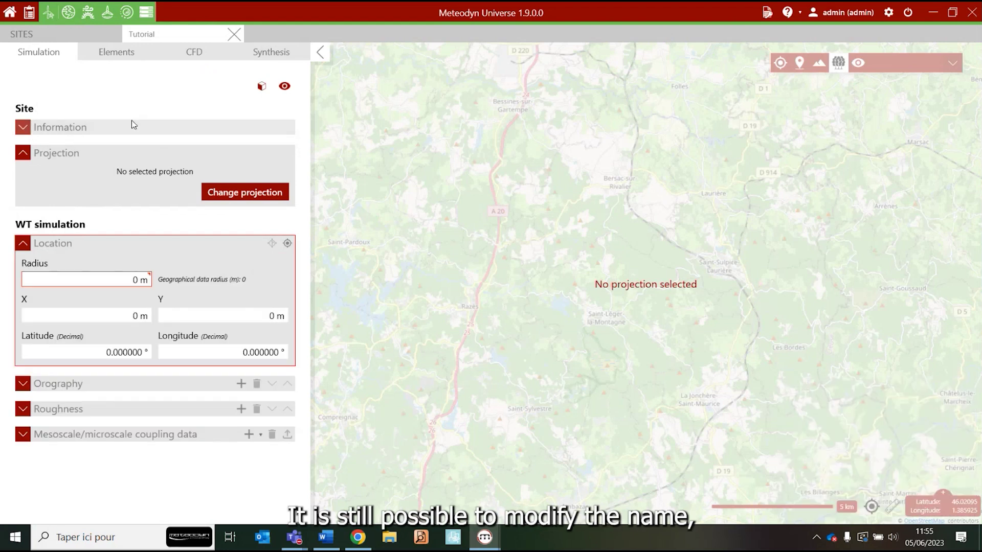
click(94, 125)
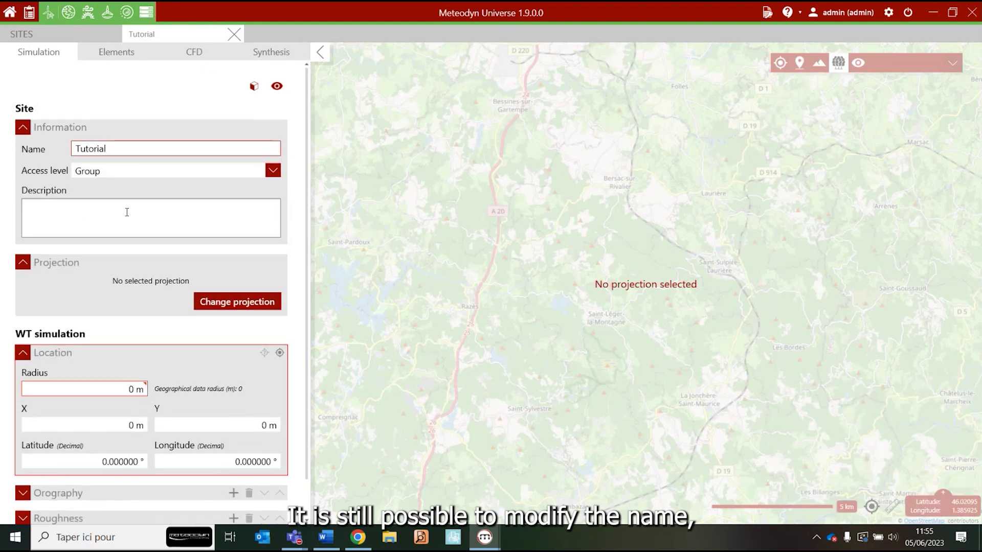
click(78, 213)
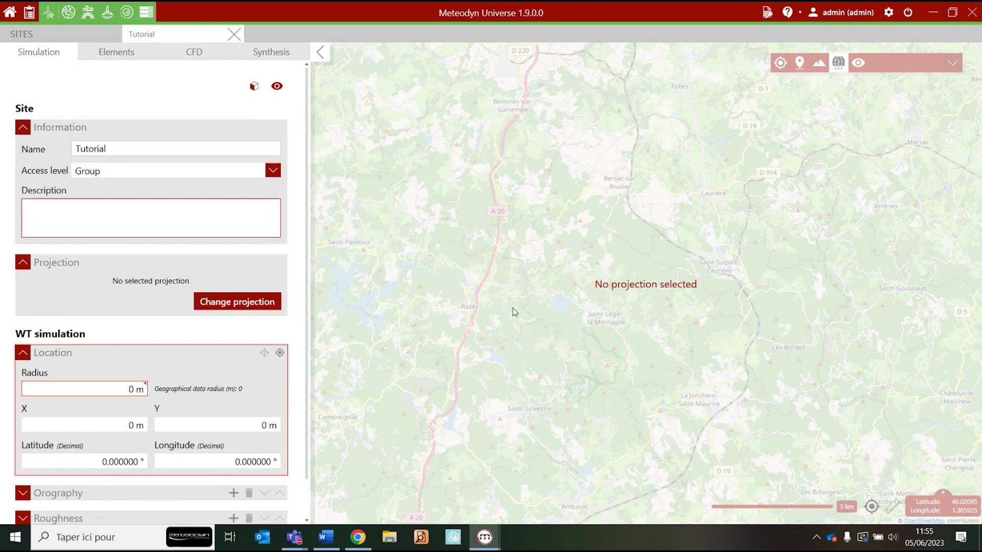
- Search the projections for 2154 and for "franc", and assign RGF93 / Lambert-93 (EPSG 2154) to the site
click(239, 306)
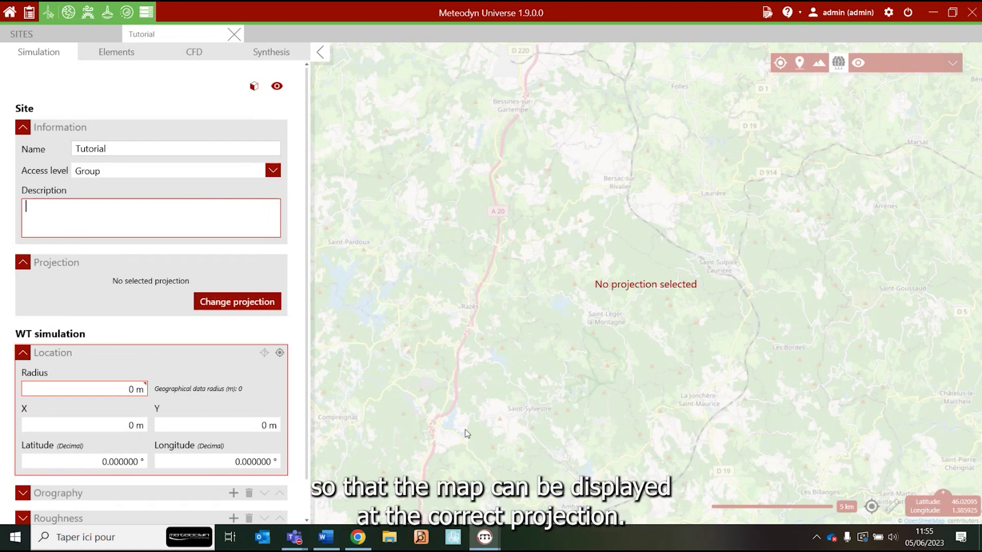
click(237, 306)
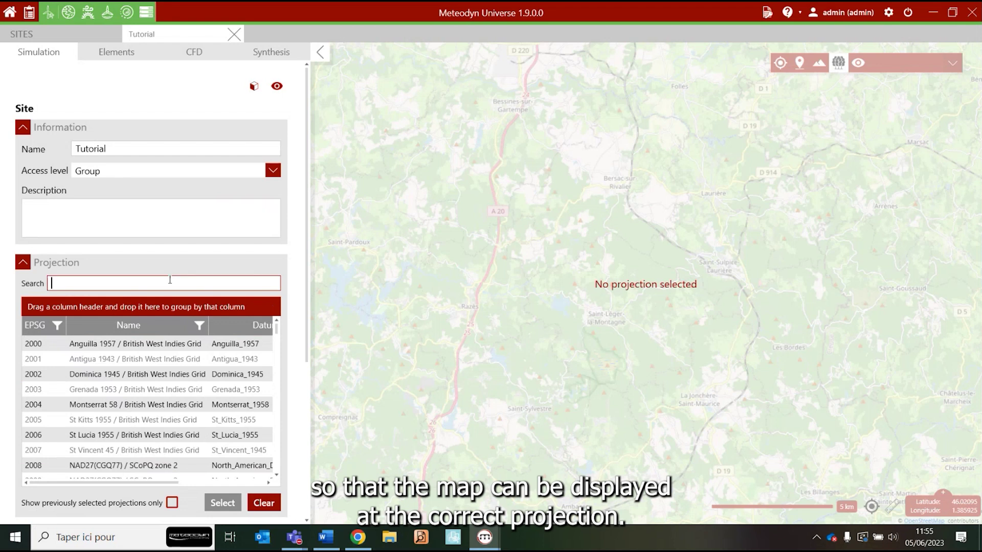
text(2154)
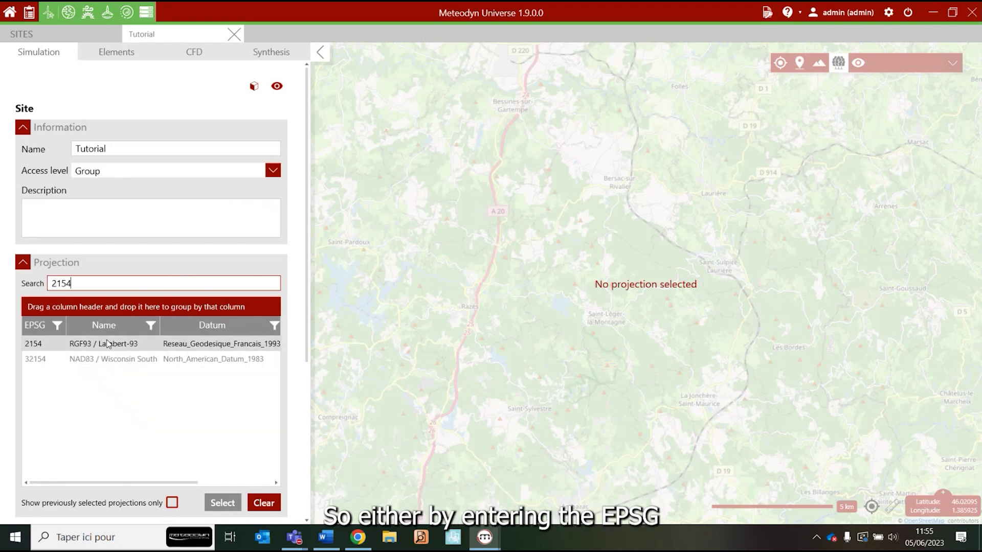
drag(77, 284, 9, 279)
text(france)
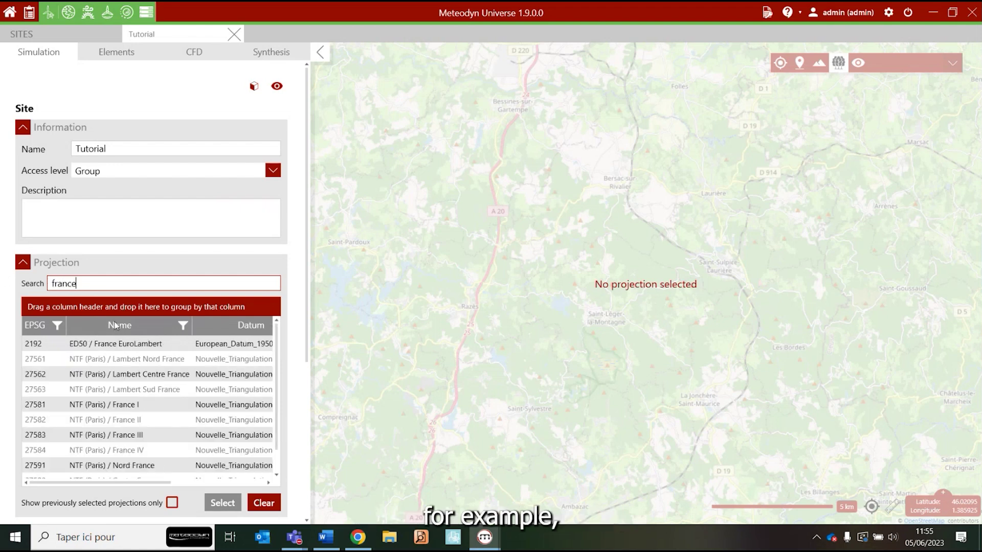
key(BackSpace)
click(124, 343)
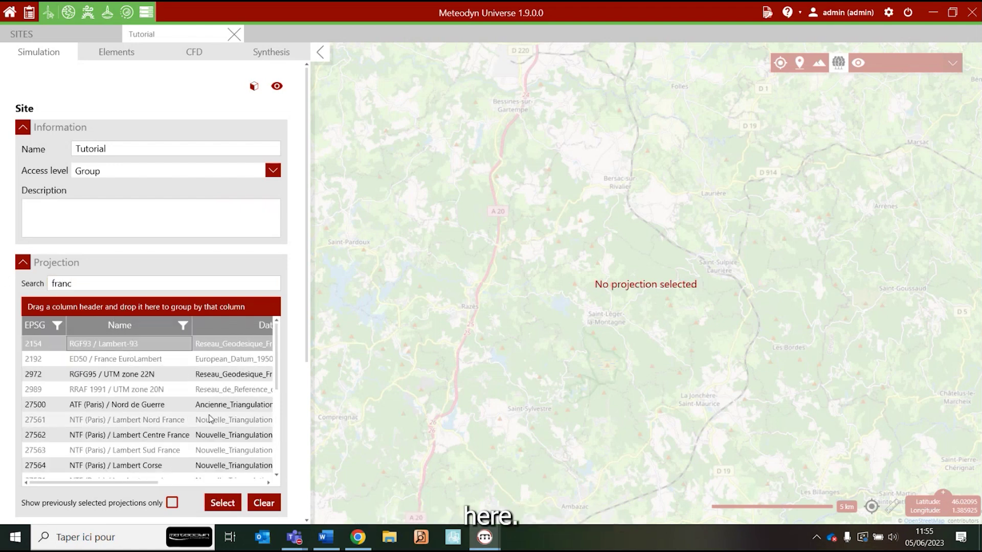
click(235, 504)
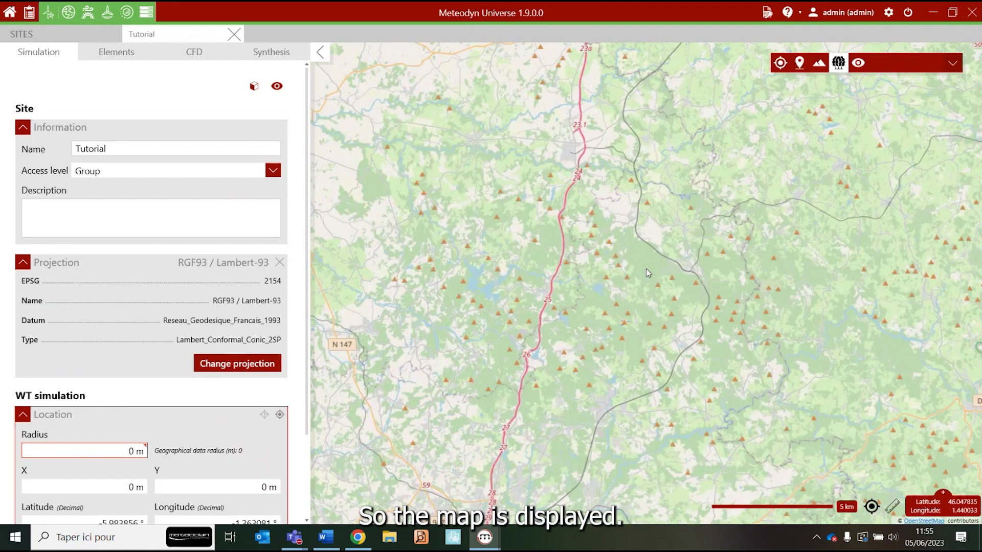
- Set the radius of the WT simulation location to 8000 m
scroll(308, 368, down, 3)
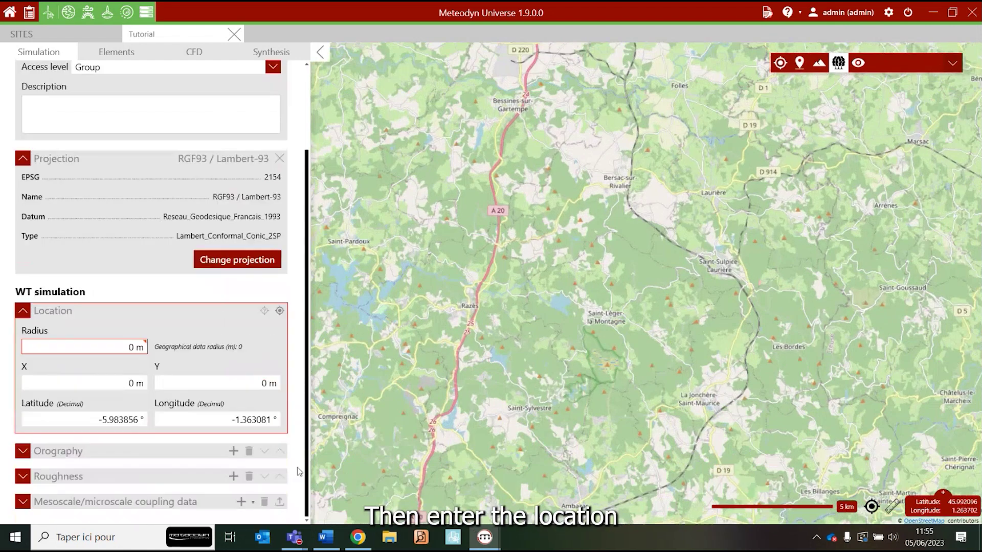
click(119, 348)
text(8,)
text(00)
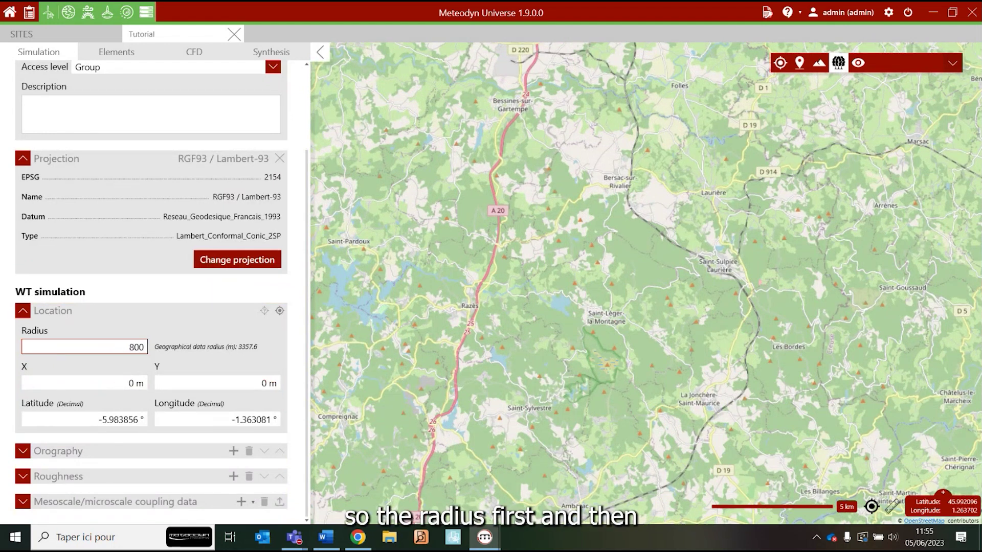
text(0)
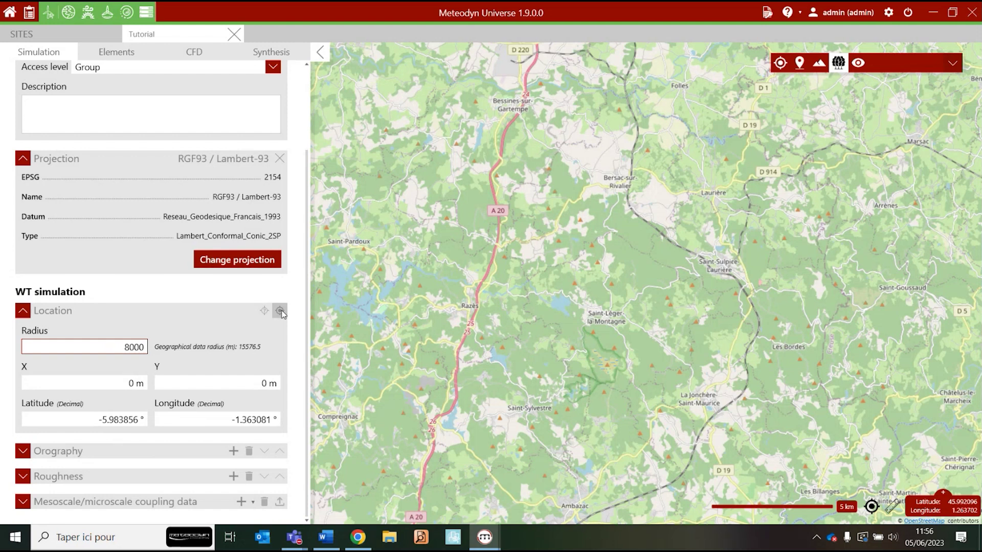
- Set the WT simulation location's latitude to 46.04° and its longitude to 1.4403°
click(125, 419)
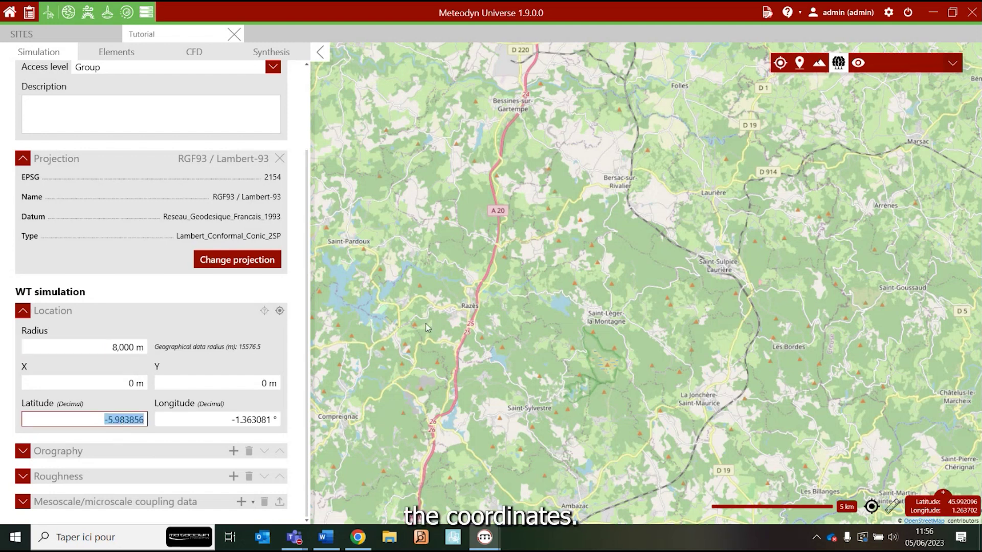
text(4)
key(BackSpace)
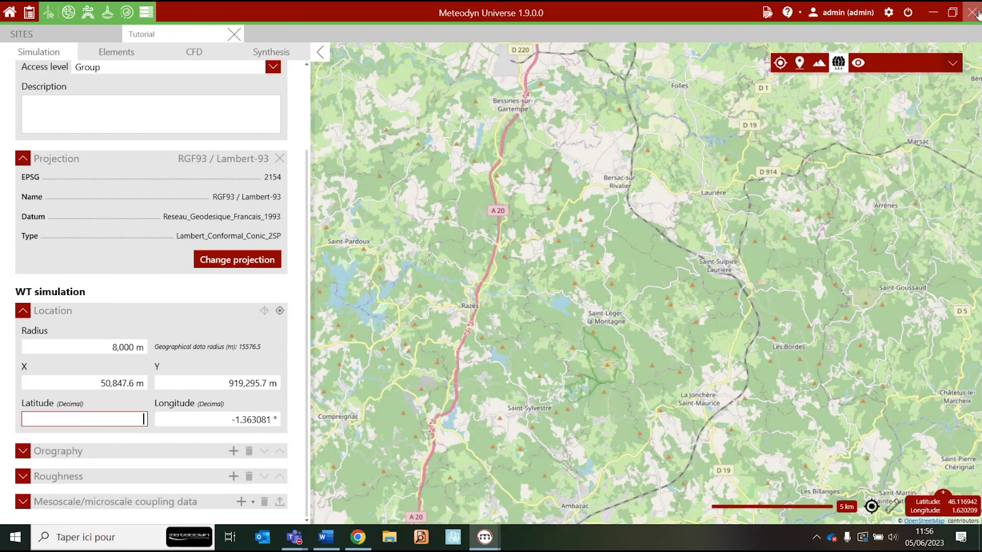
text(46.04)
click(195, 420)
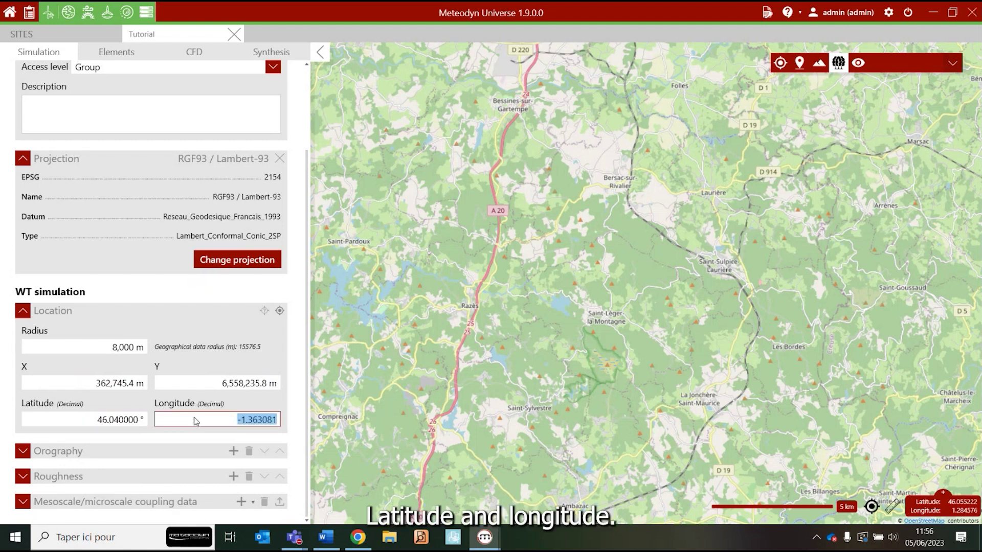
text(1.)
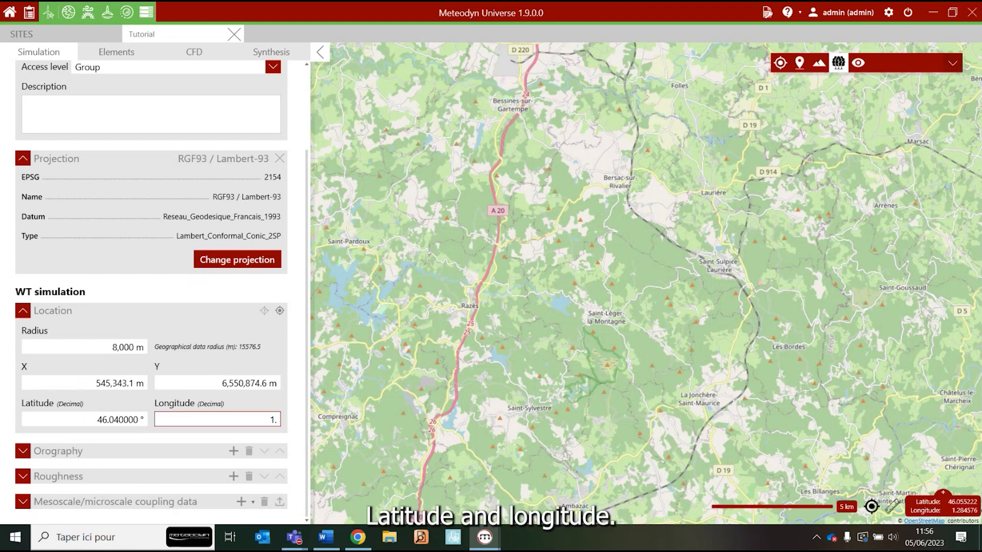
text(4403)
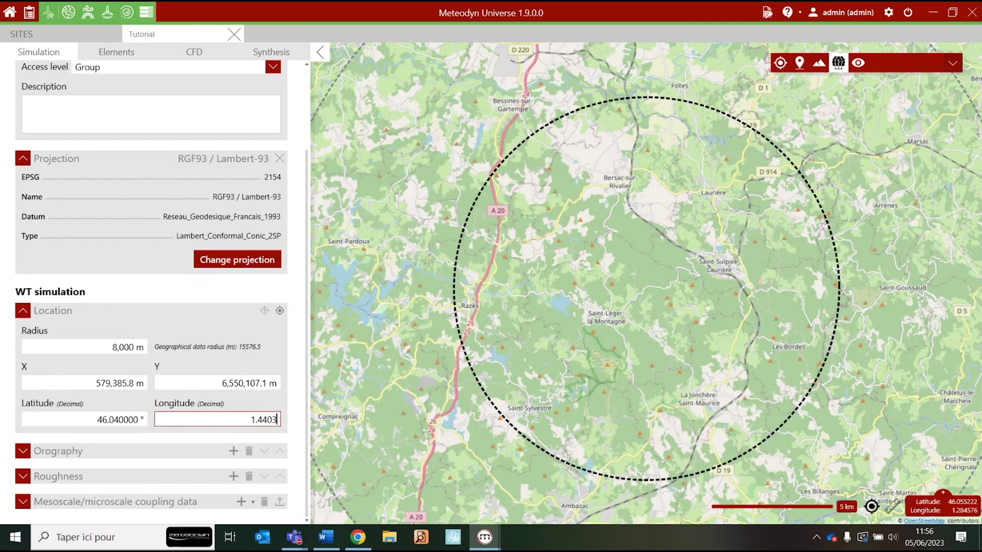
click(169, 317)
click(244, 407)
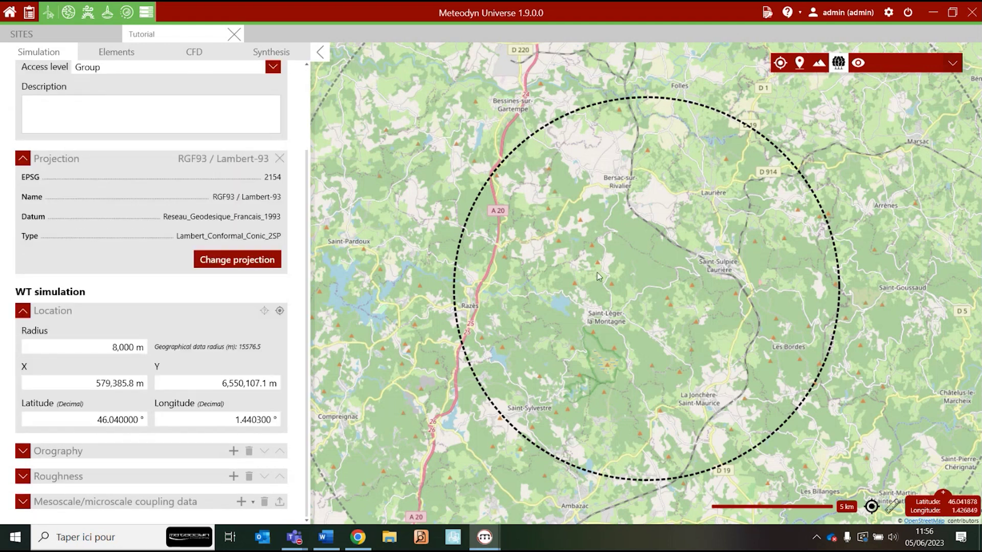
- Redraw the simulation area on the map from the centre of the existing circle, with a radius of about 8,342 m
scroll(741, 271, down, 1)
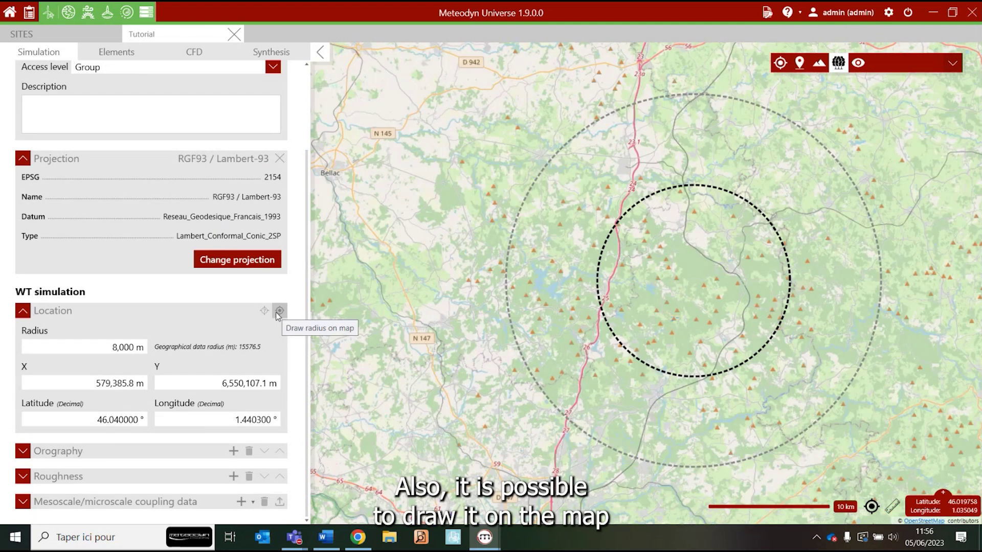
click(276, 313)
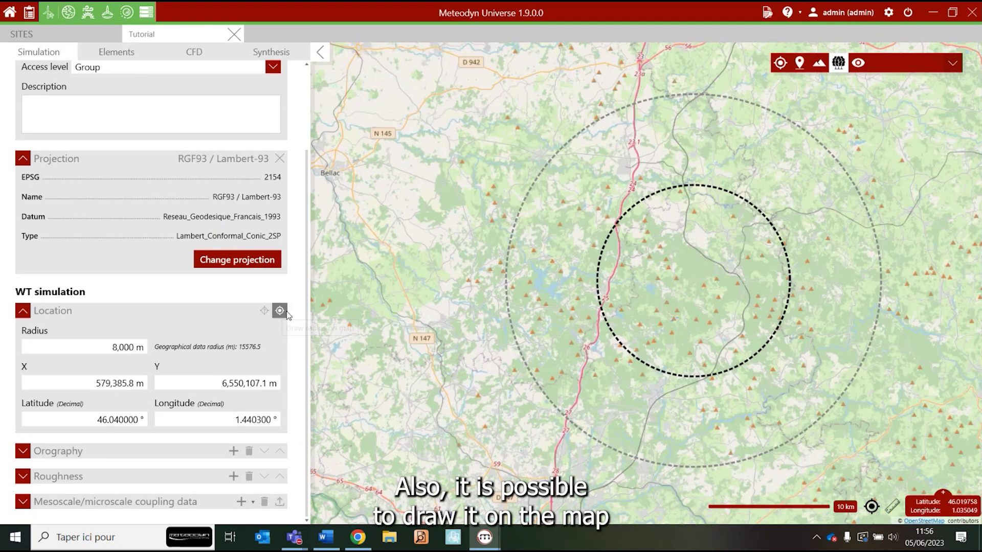
drag(691, 280, 619, 350)
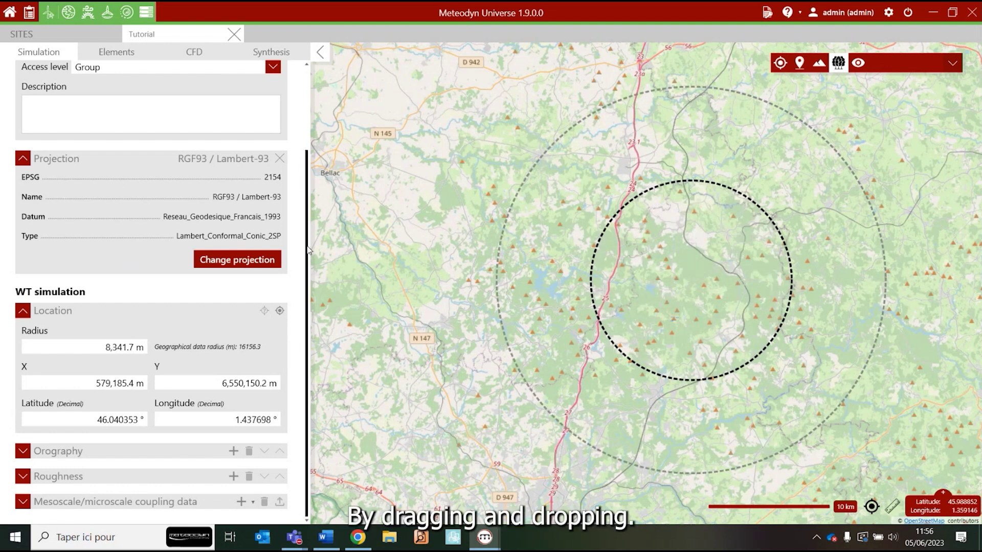
- Create the site's orography from the Map_orography_Nasadem_EPSG4326 data set in the database
click(75, 316)
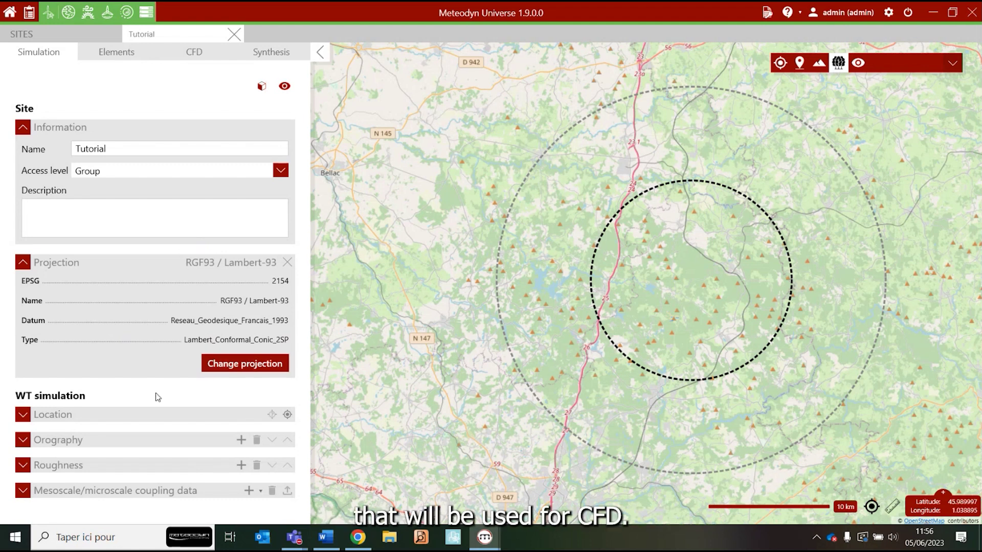
click(171, 442)
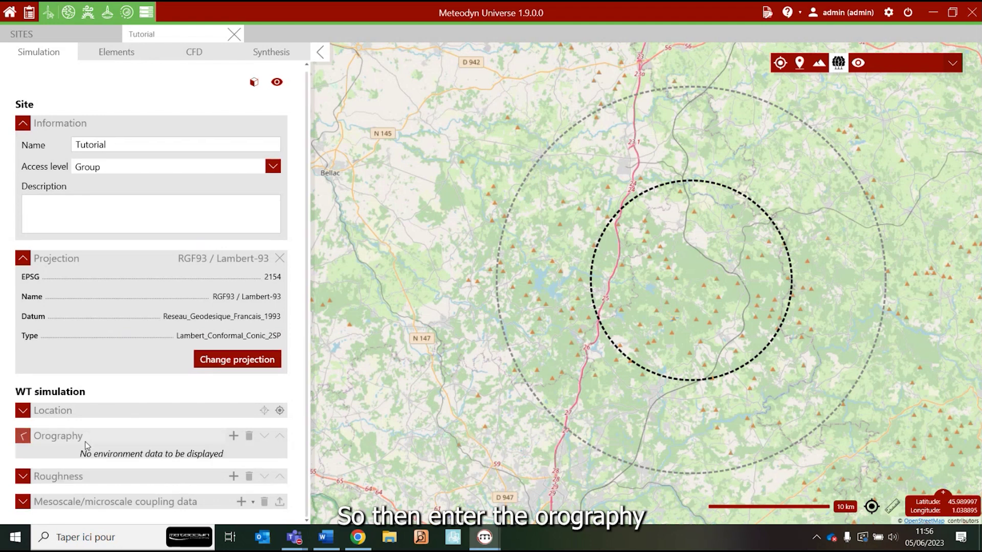
click(234, 432)
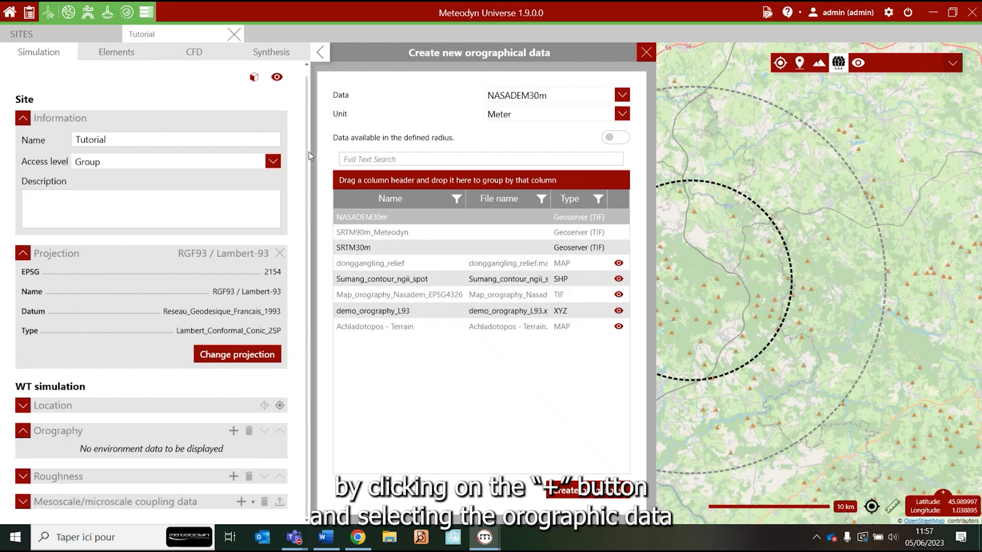
click(395, 298)
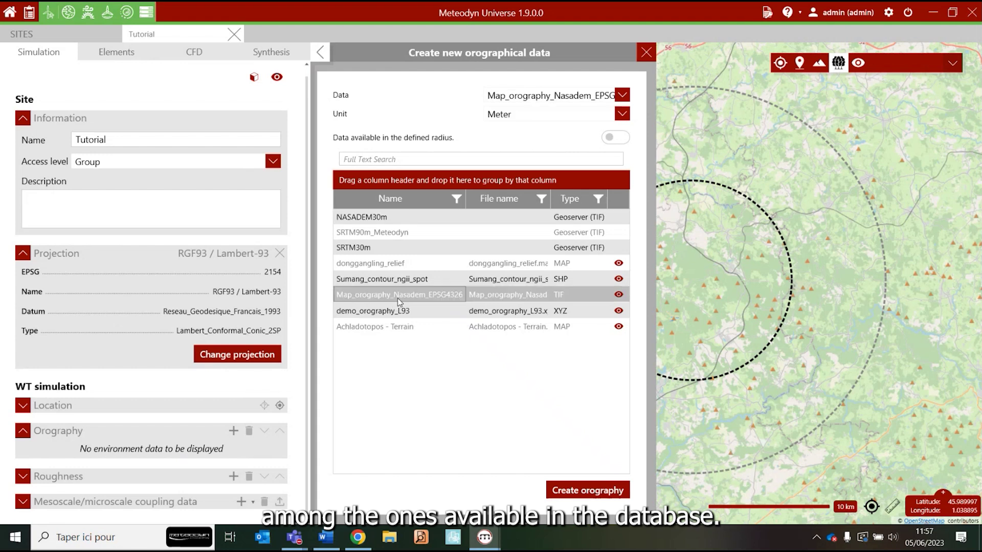
click(570, 498)
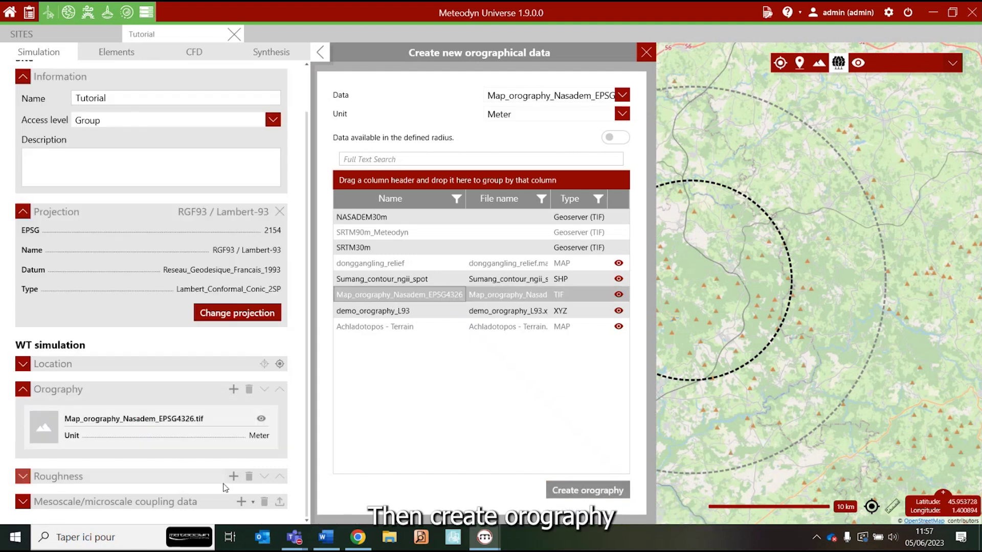
- Create the site's roughness from the Map_roughness_LC100m_EPSG4326 data set in the database
click(233, 476)
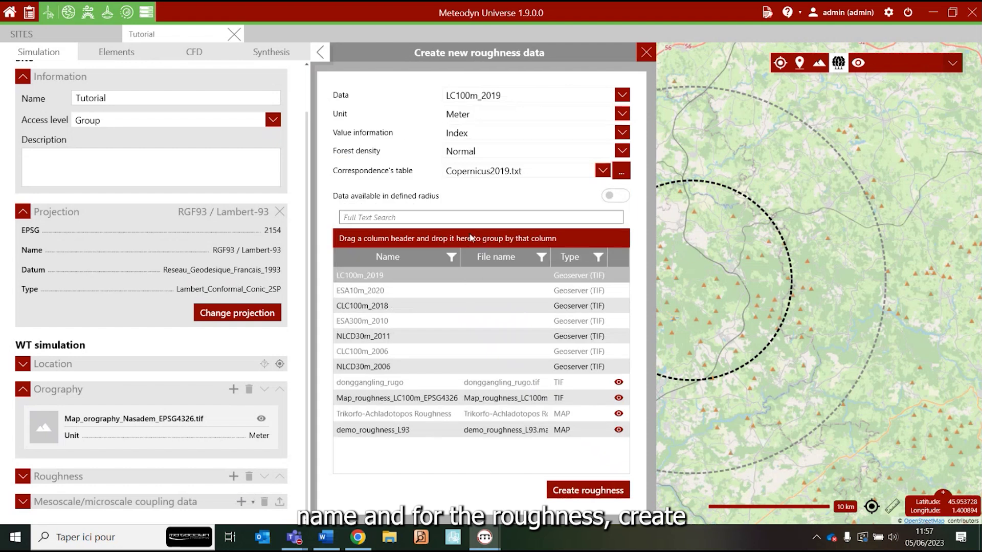
click(403, 402)
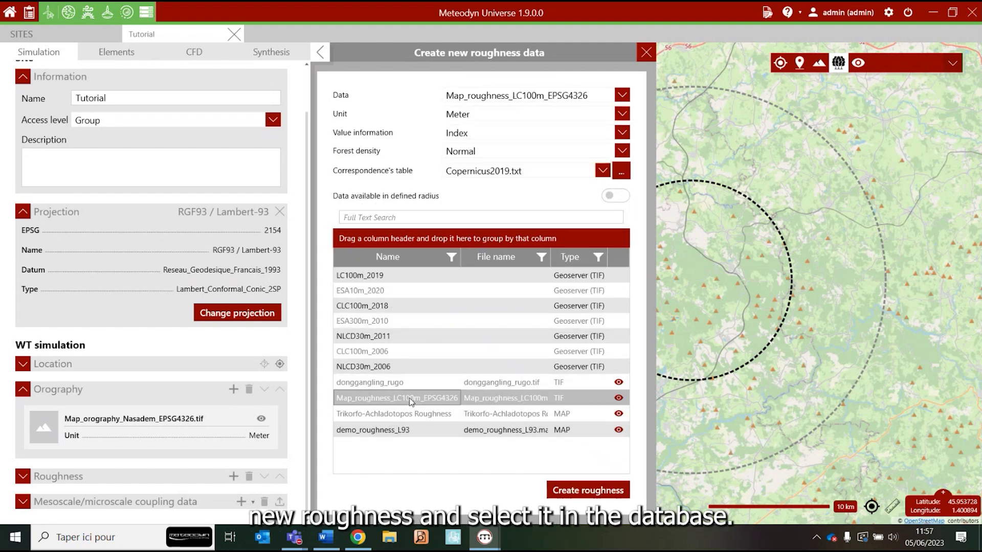
click(557, 491)
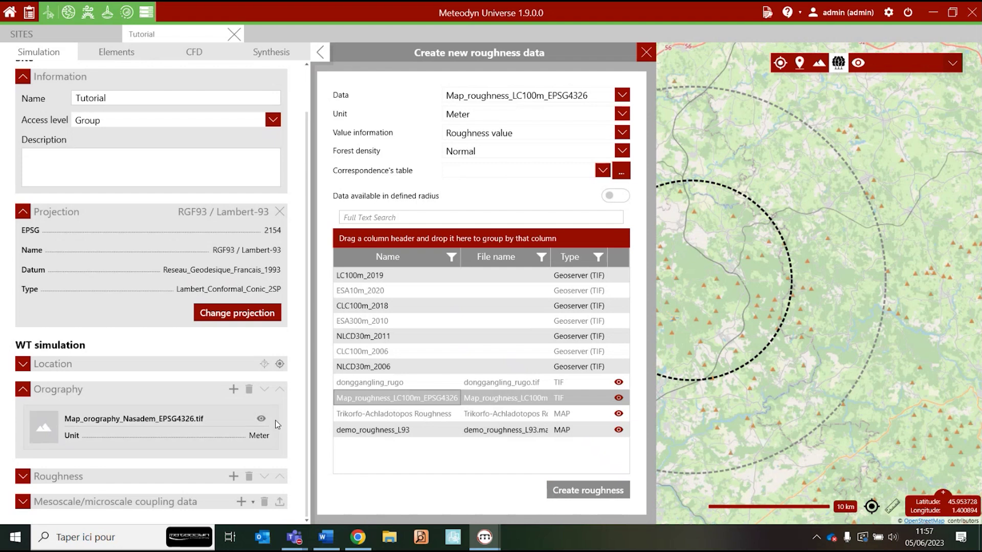
click(650, 57)
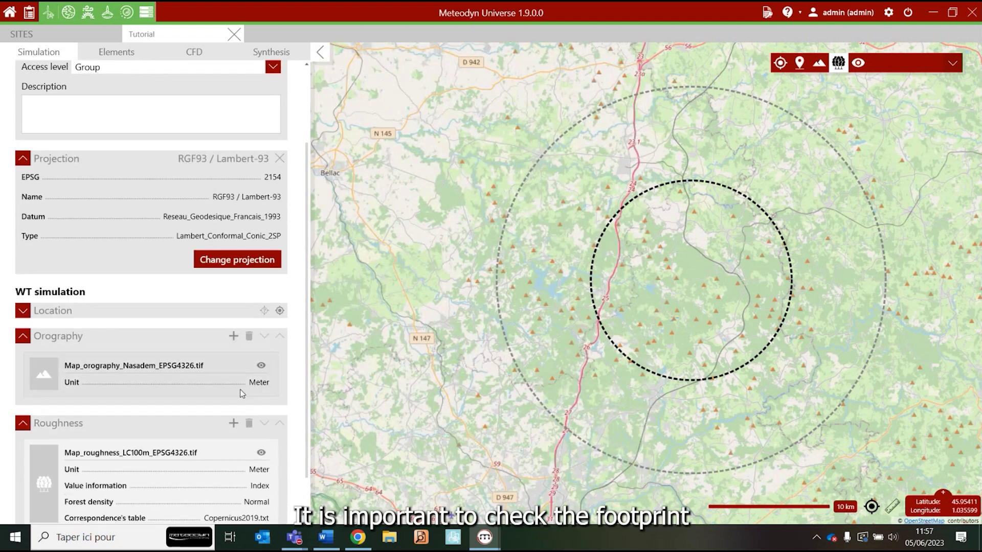
- Check on the map whether the footprints of the orography and roughness data cover the outer simulation circle
click(260, 365)
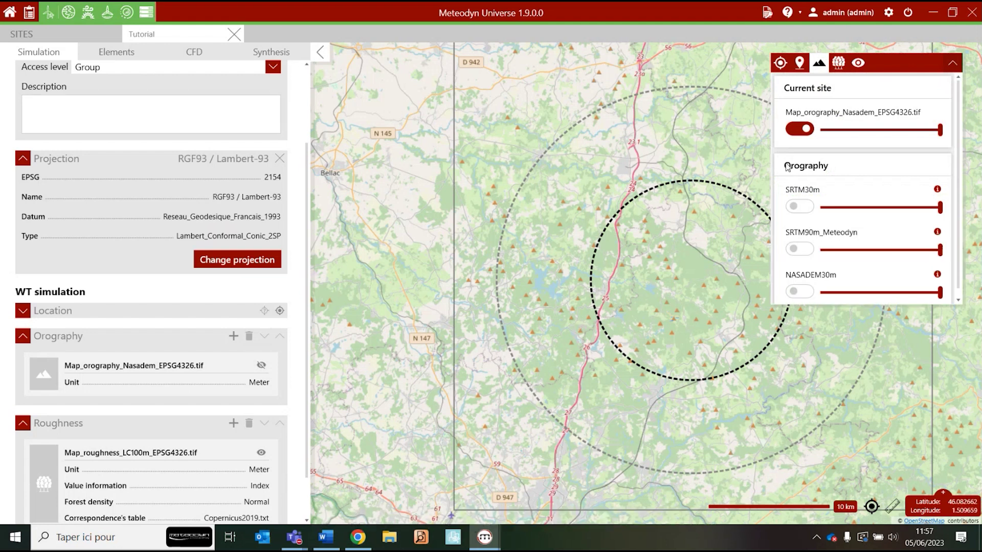
click(952, 63)
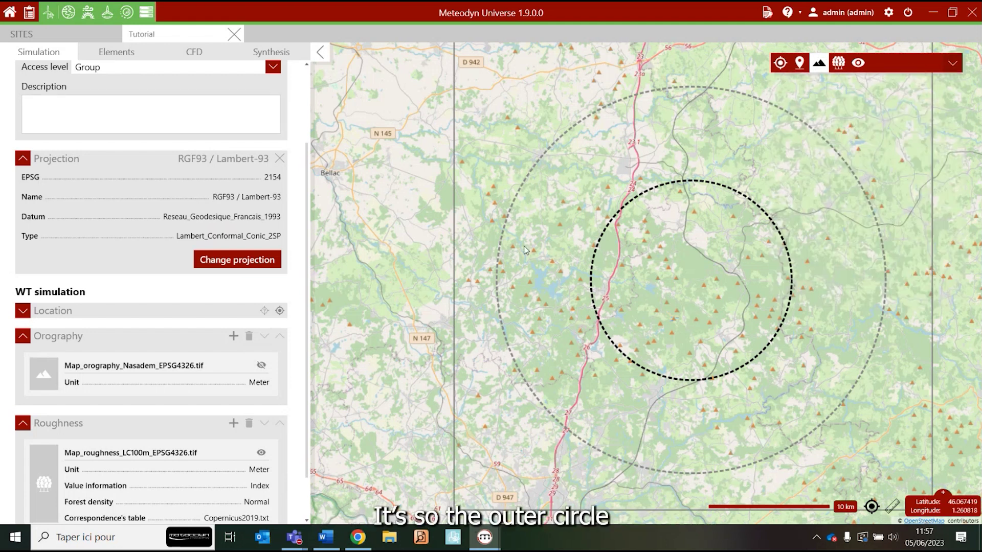
scroll(501, 255, down, 1)
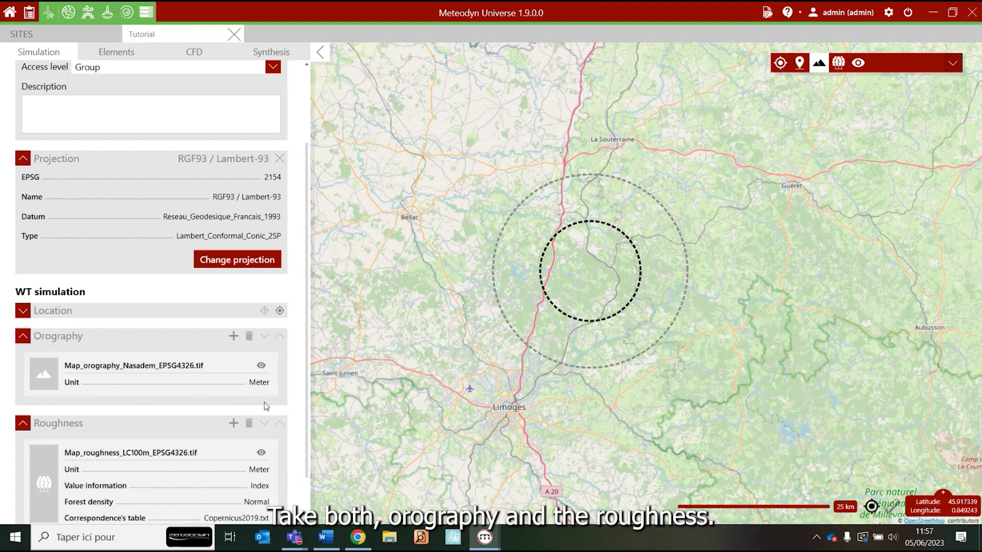
click(261, 453)
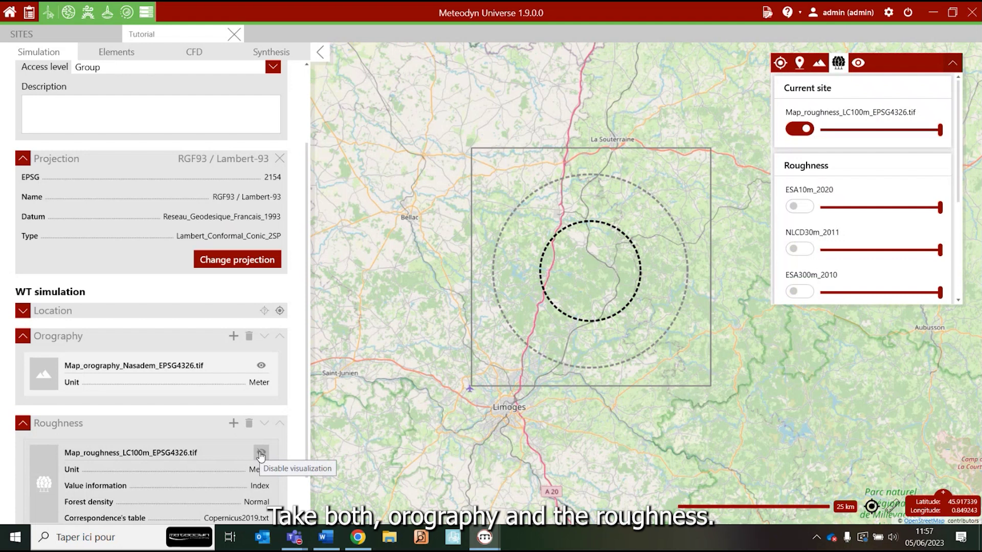
click(261, 453)
- Display the site topography on the map, examine its altitude and roughness layers, and hide it again
scroll(292, 73, up, 2)
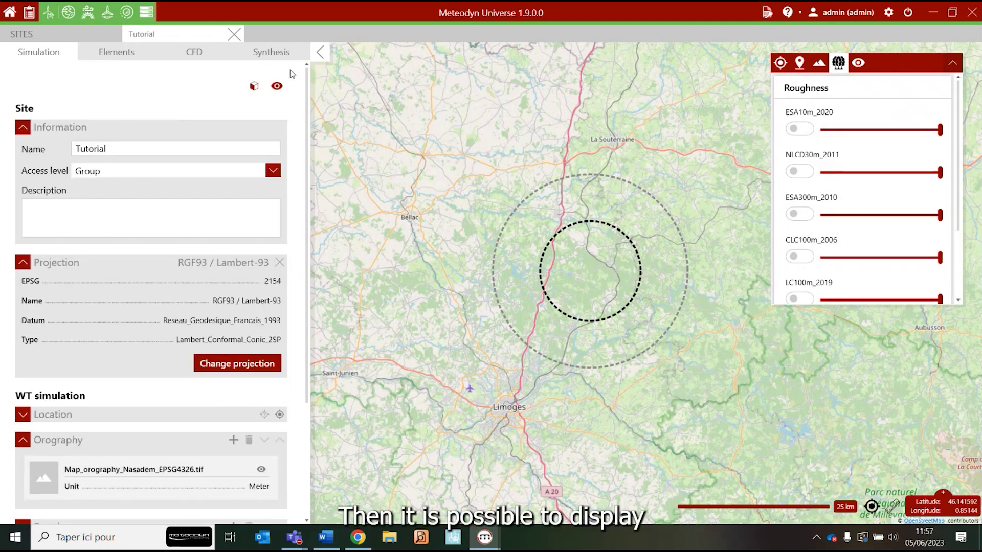
click(276, 86)
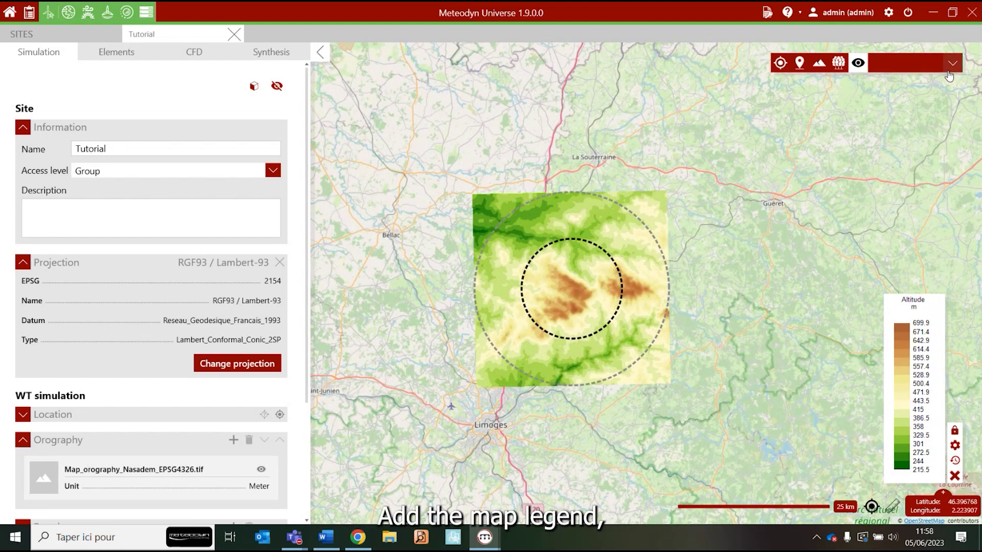
mouse_move(952, 63)
click(844, 202)
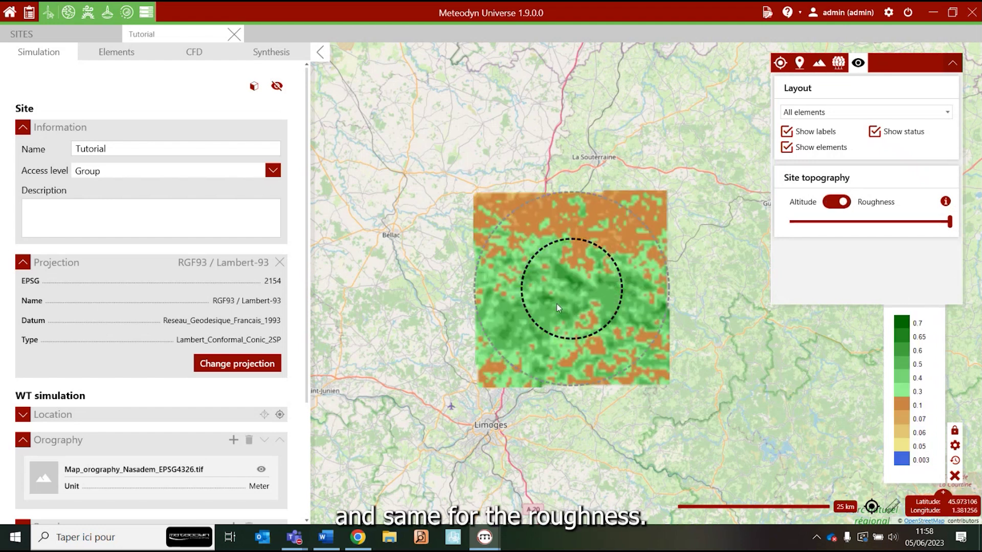
scroll(590, 306, up, 2)
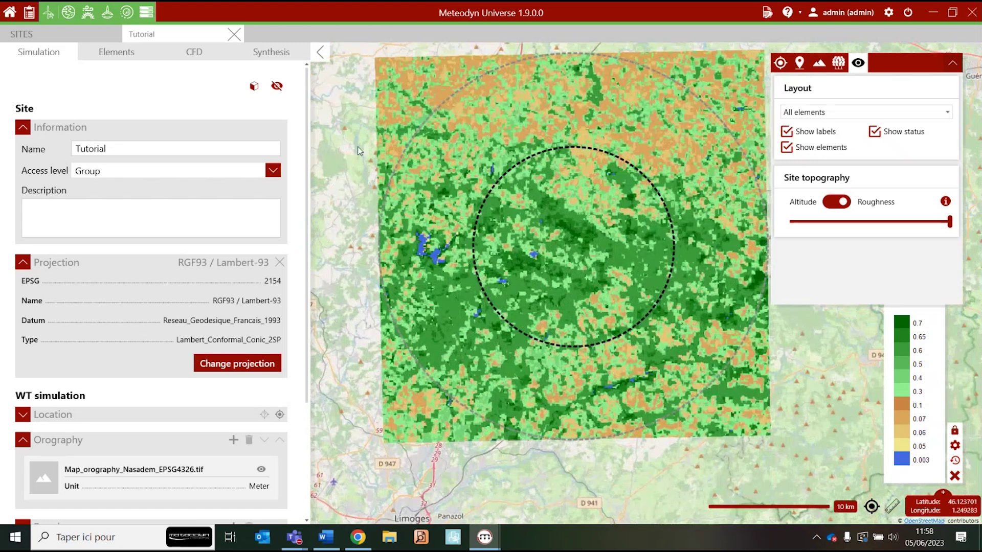
click(277, 85)
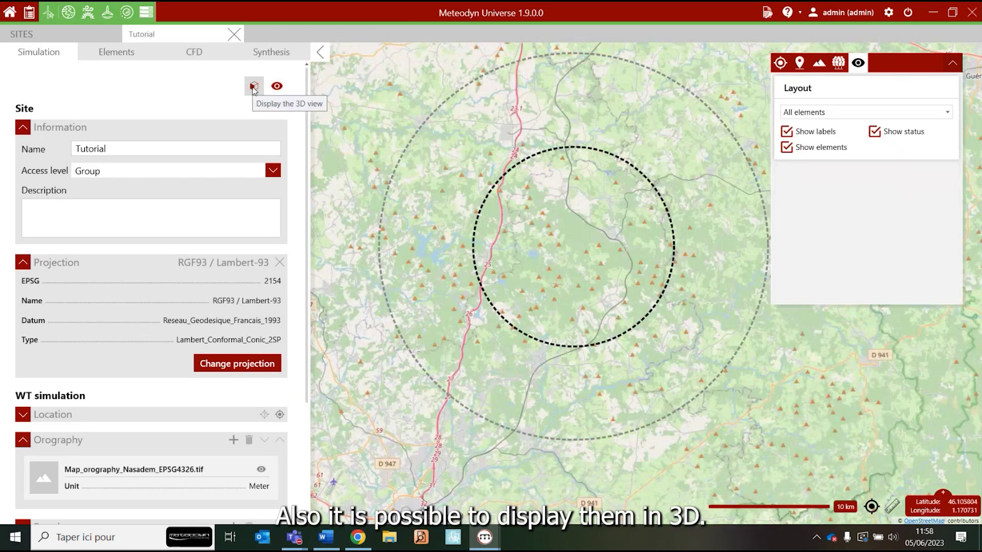
- Inspect the site's altitude and roughness in the 3D view, then close that view
click(253, 86)
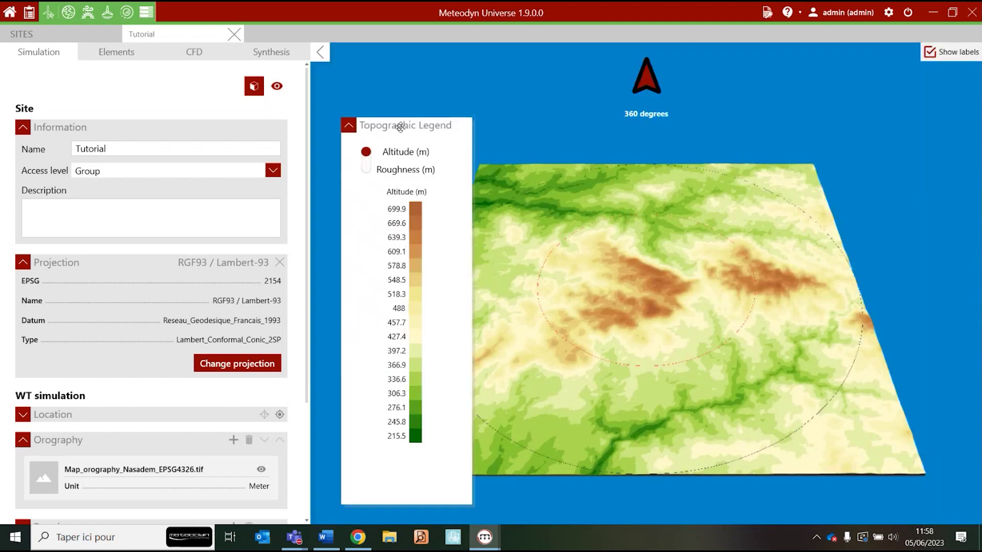
click(366, 170)
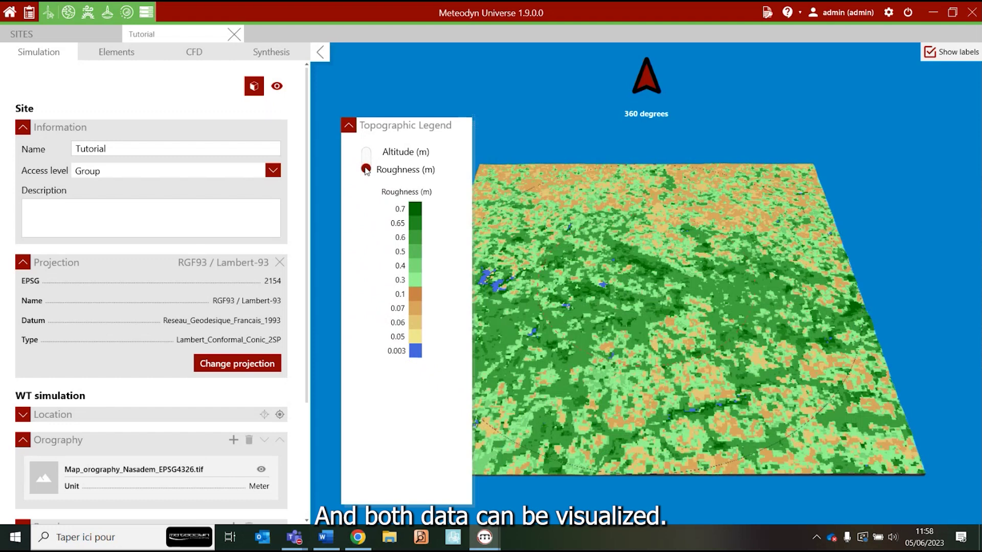
click(365, 170)
click(366, 170)
click(366, 170)
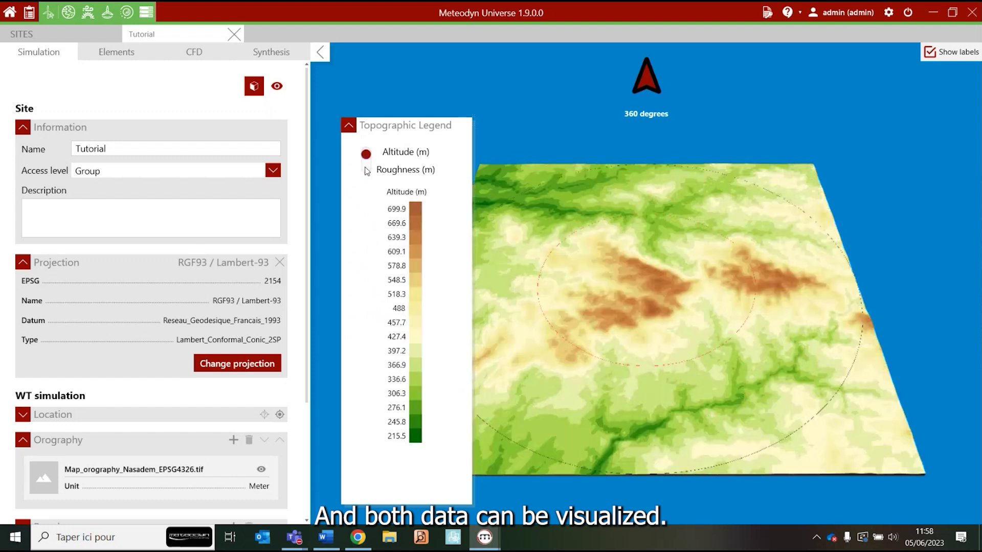
click(254, 88)
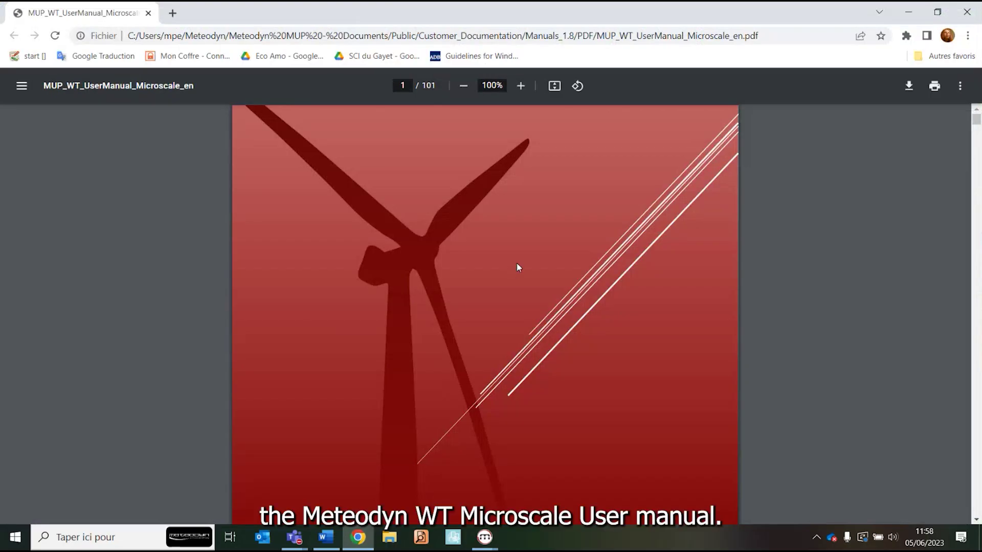
- Consult the orography and roughness section of the WT Microscale user manual PDF in Chrome
scroll(517, 266, down, 4)
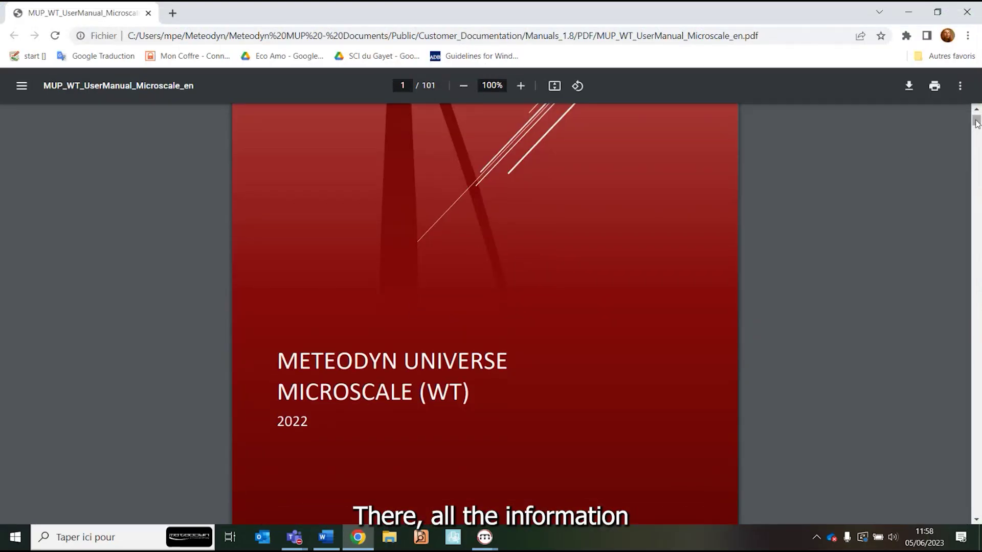
drag(976, 121, 980, 172)
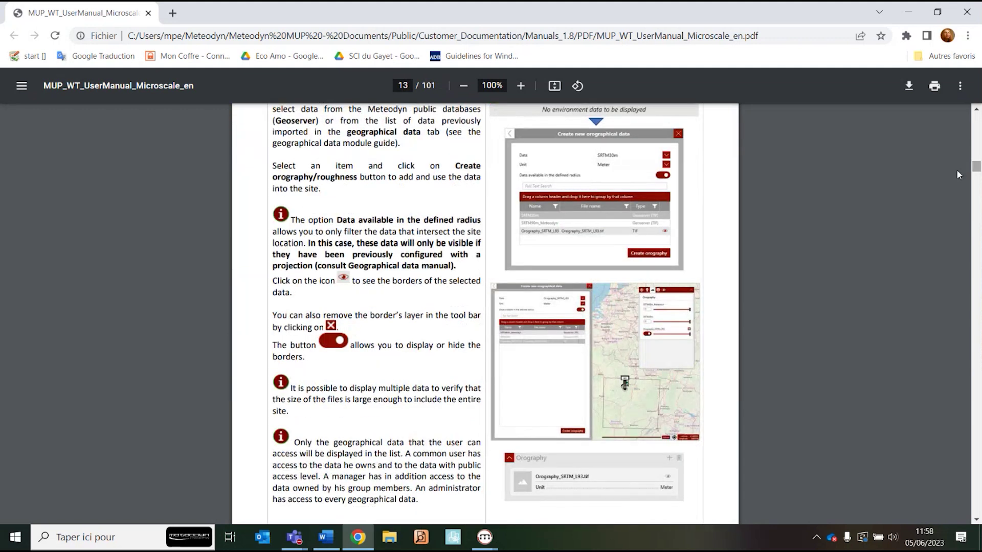
scroll(607, 329, down, 10)
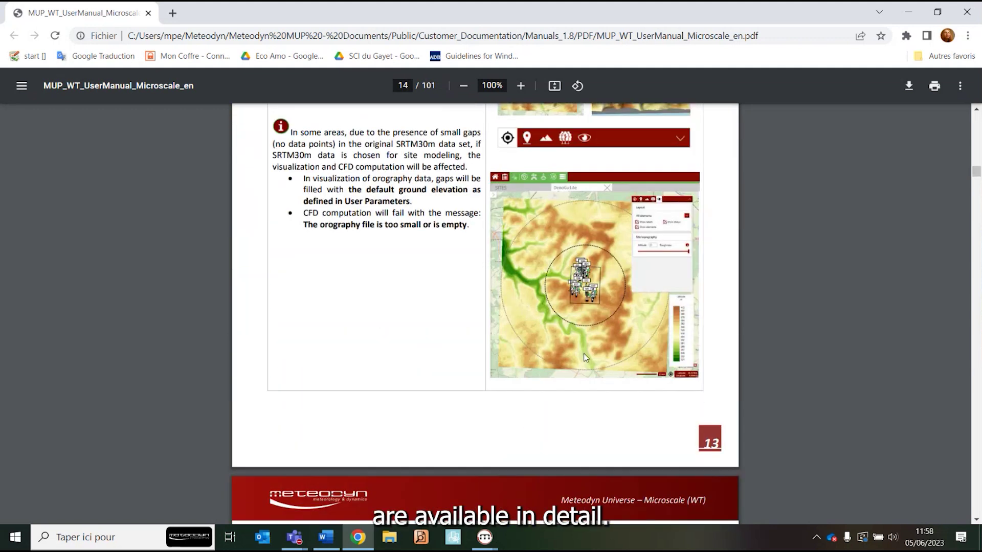